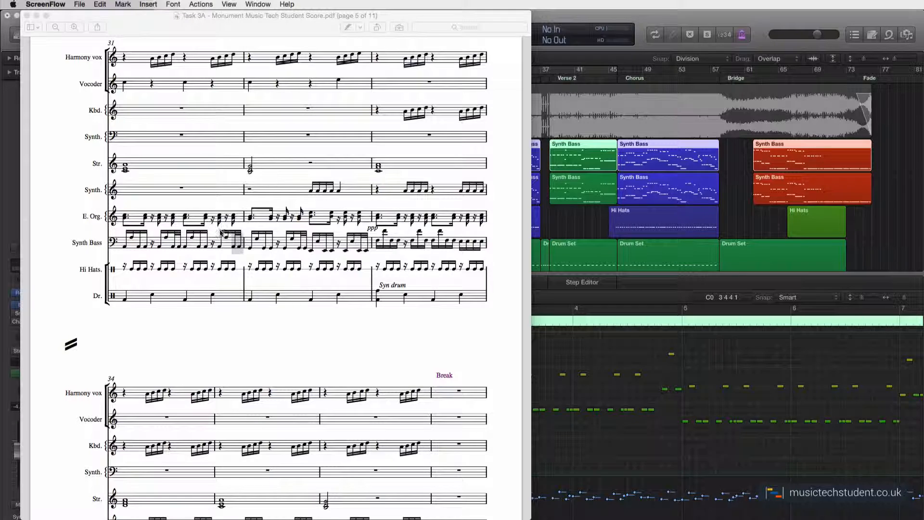
Switch to Logic Pro X and select the Synth Bass track so its regions open in the Piano Roll.
{"action": "left_click", "coordinate": [557, 15]}
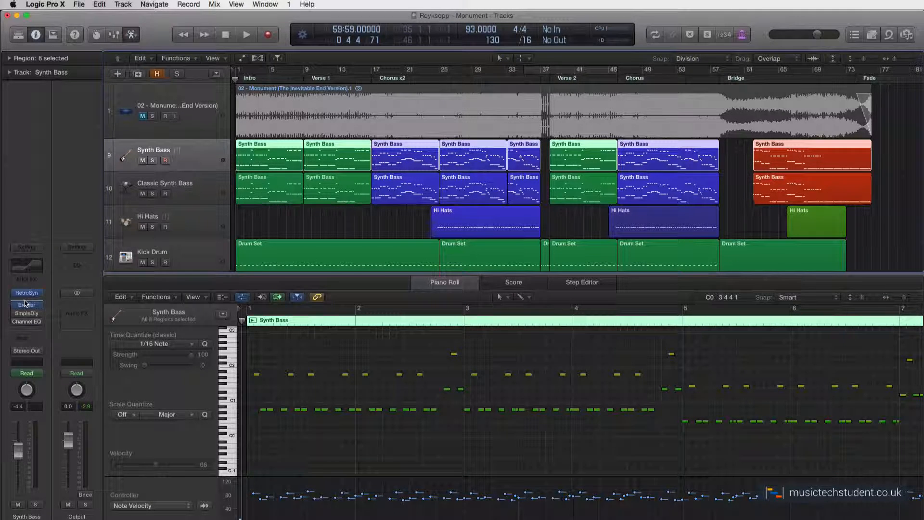
{"action": "left_click", "coordinate": [189, 188]}
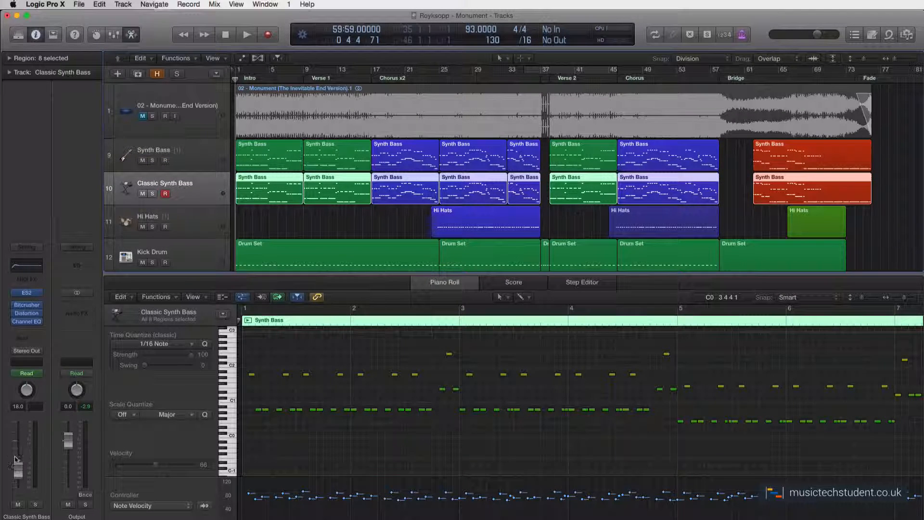
{"action": "left_click", "coordinate": [233, 159]}
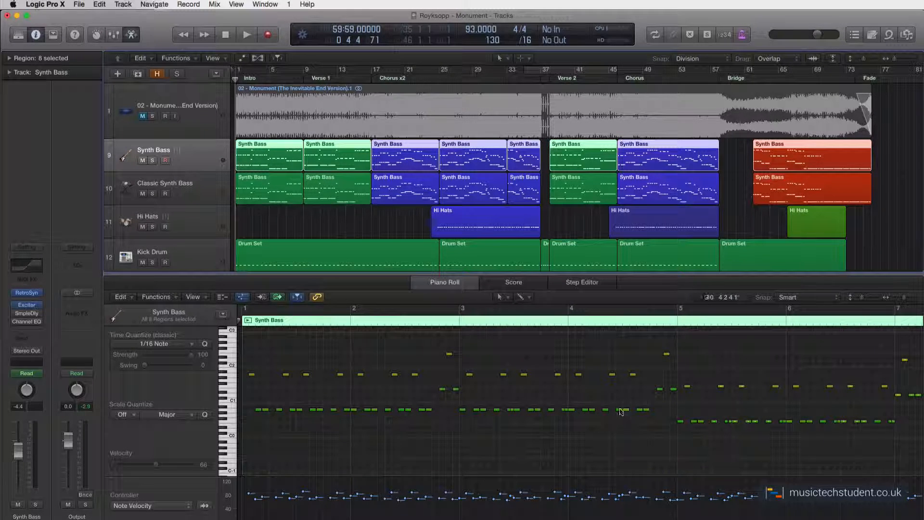
Inspect the Synth Bass notes around bar 4 in the Piano Roll with the display division set to /32 and zoomed in.
{"action": "left_click", "coordinate": [621, 322]}
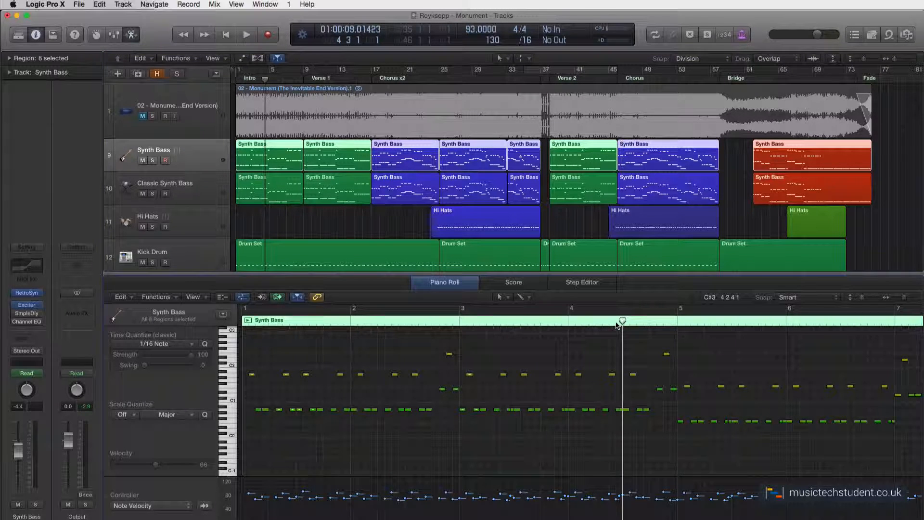
{"action": "left_click", "coordinate": [621, 410]}
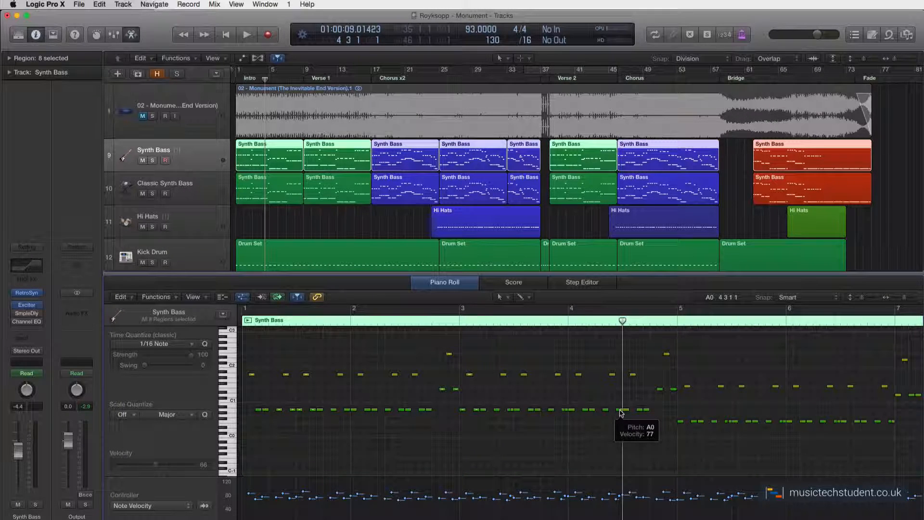
{"action": "left_click", "coordinate": [527, 40]}
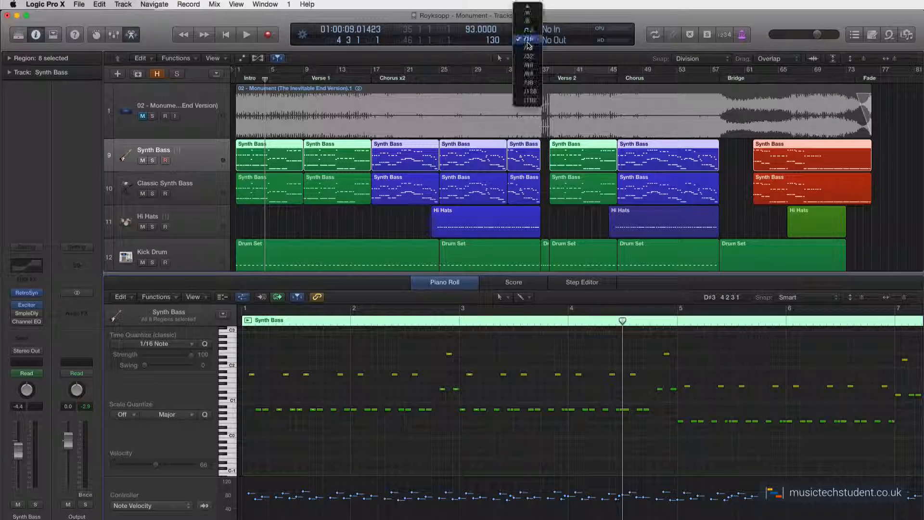
{"action": "left_click", "coordinate": [531, 56]}
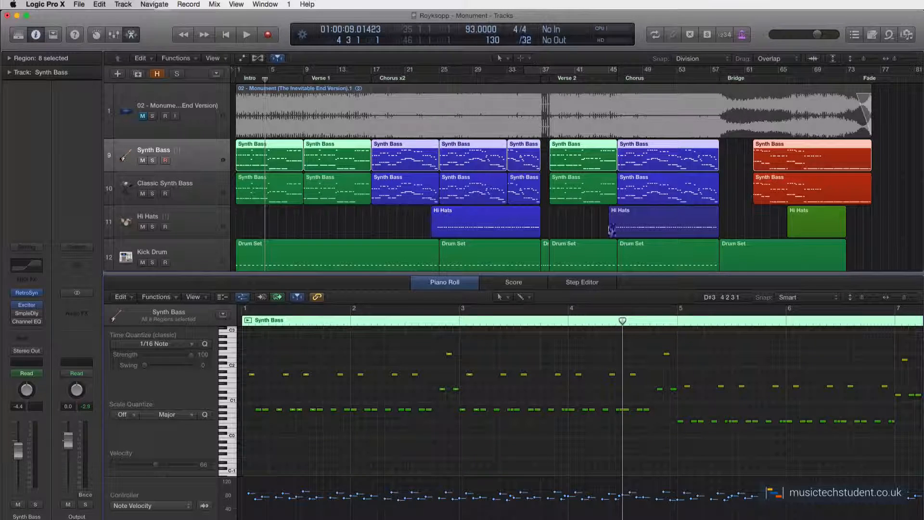
{"action": "left_click", "coordinate": [906, 297]}
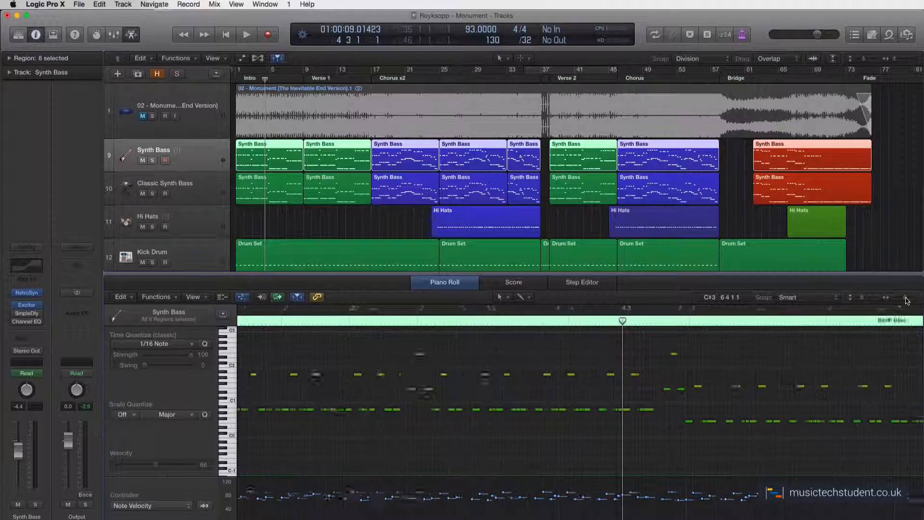
{"action": "left_click", "coordinate": [595, 321]}
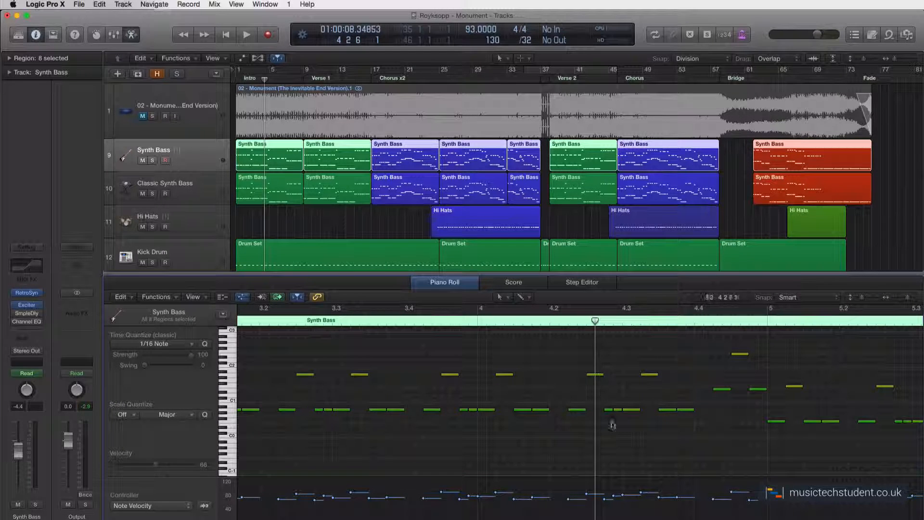
{"action": "left_click", "coordinate": [613, 322]}
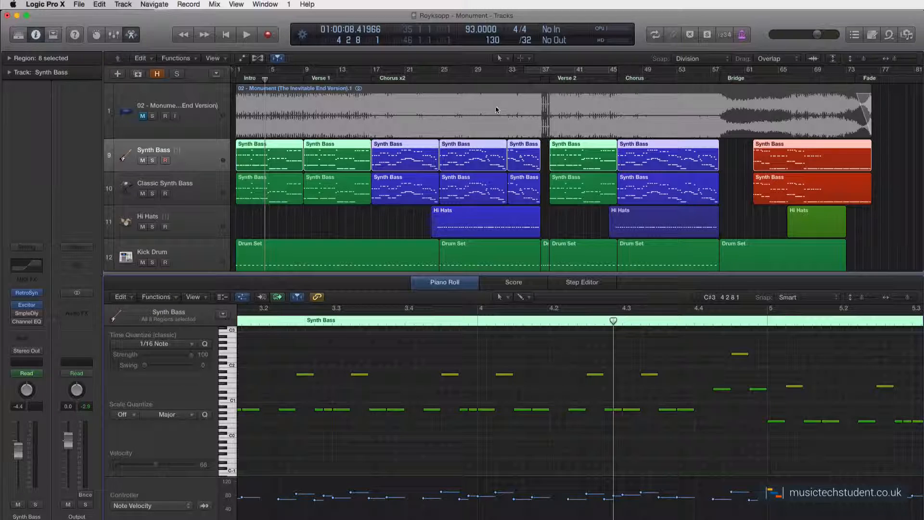
Restore the display division to /16 and zoom the Piano Roll back out.
{"action": "left_click", "coordinate": [526, 41]}
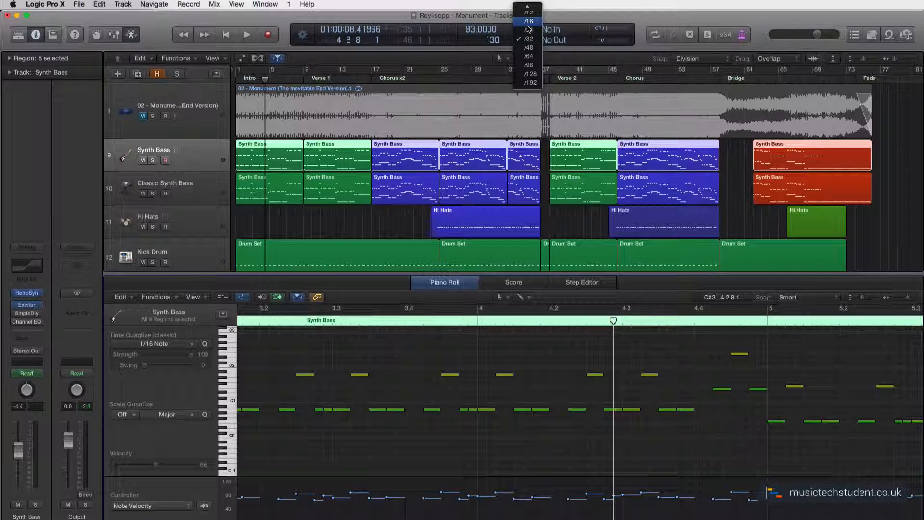
{"action": "left_click", "coordinate": [529, 22]}
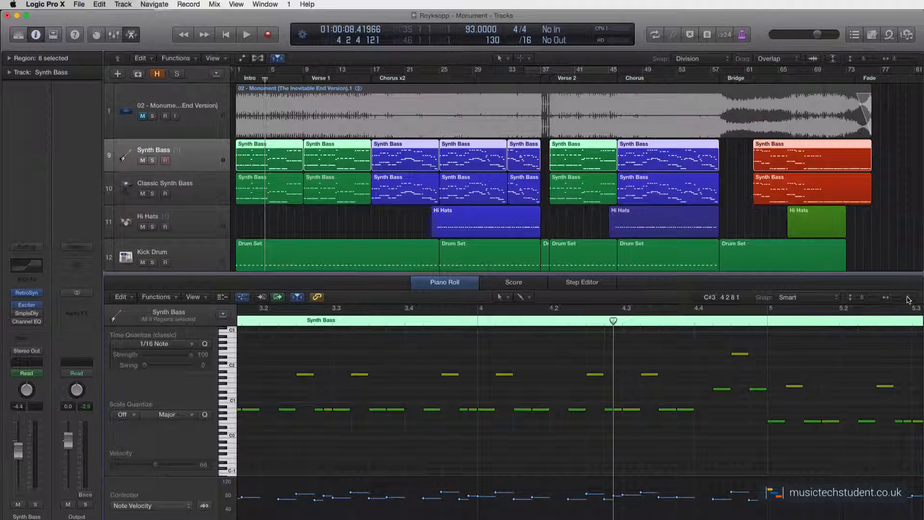
{"action": "left_click_drag", "start_coordinate": [907, 298], "coordinate": [902, 299]}
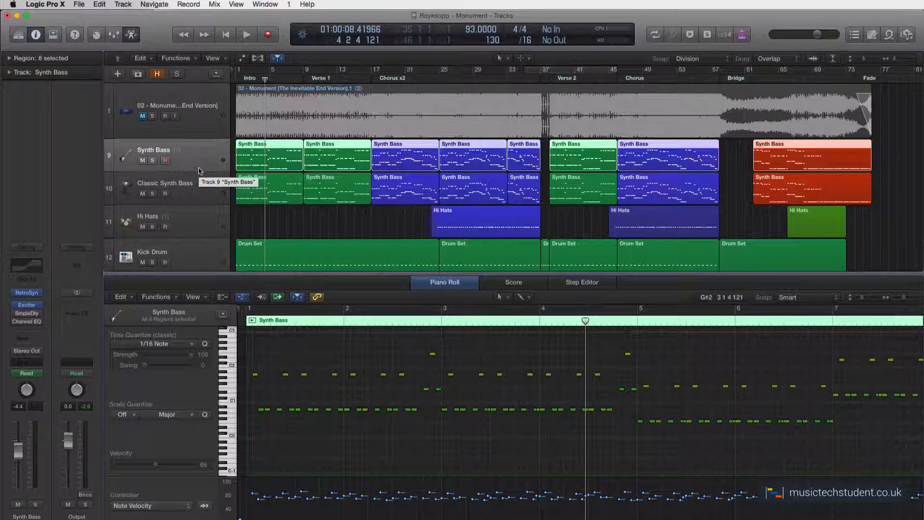
Show track automation and view the Synth Bass automation parameter choices.
{"action": "key", "text": "a"}
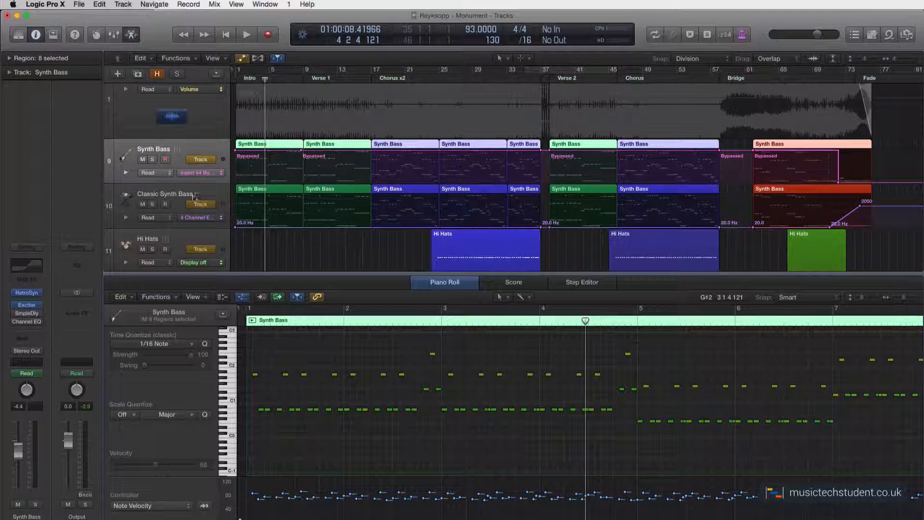
{"action": "left_click", "coordinate": [222, 173]}
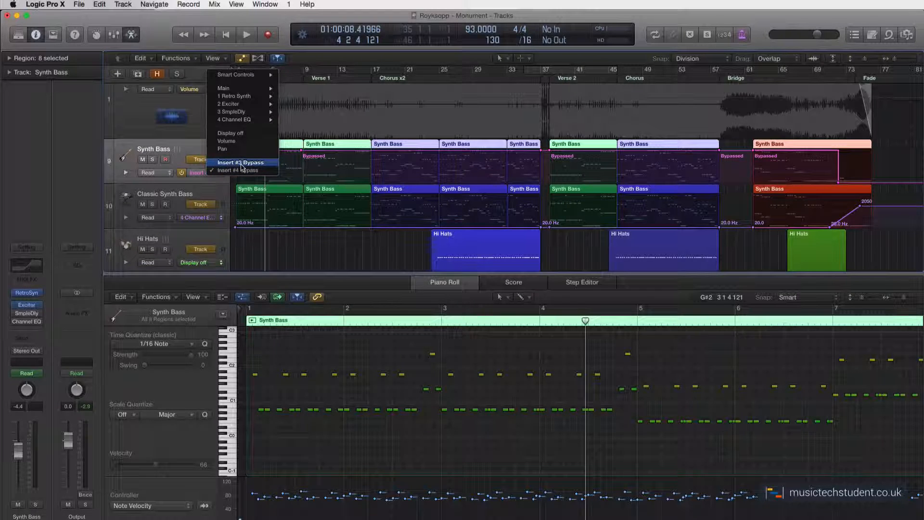
{"action": "left_click", "coordinate": [15, 268]}
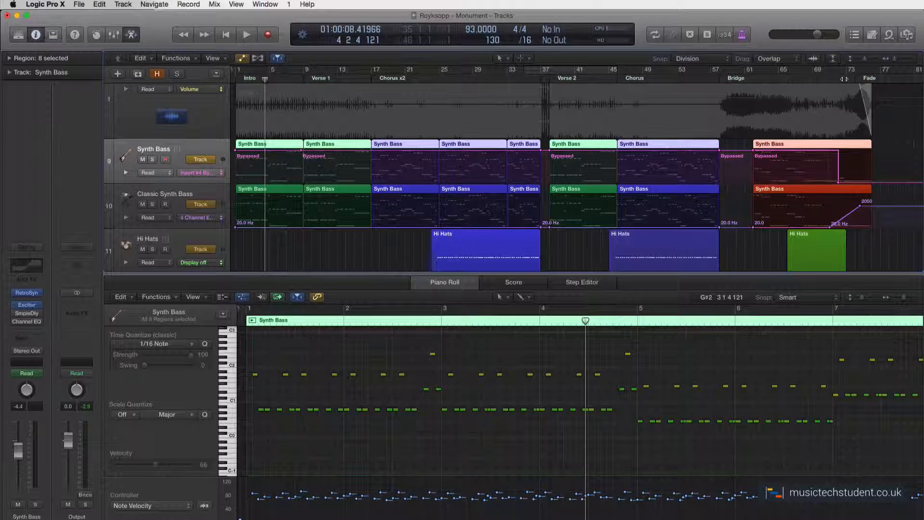
Solo the Synth Bass track and play it back from around bar 71.
{"action": "left_click", "coordinate": [844, 79]}
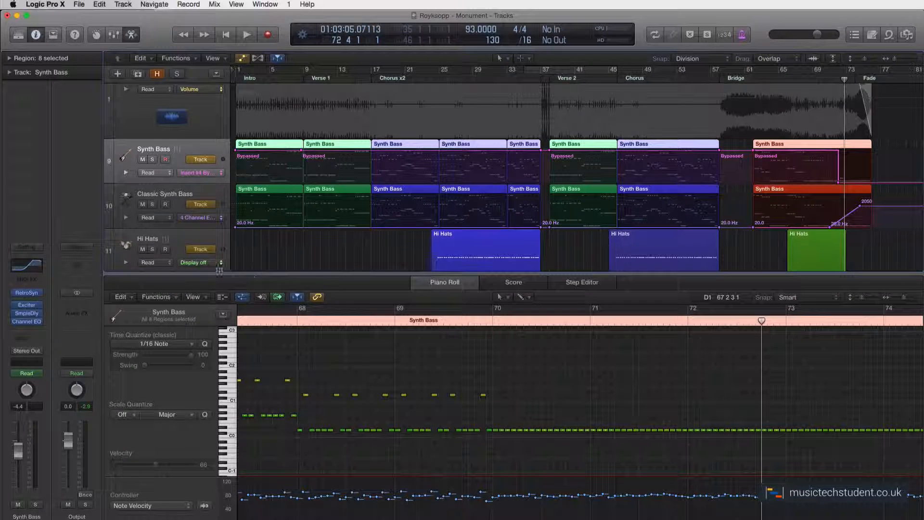
{"action": "left_click", "coordinate": [152, 160]}
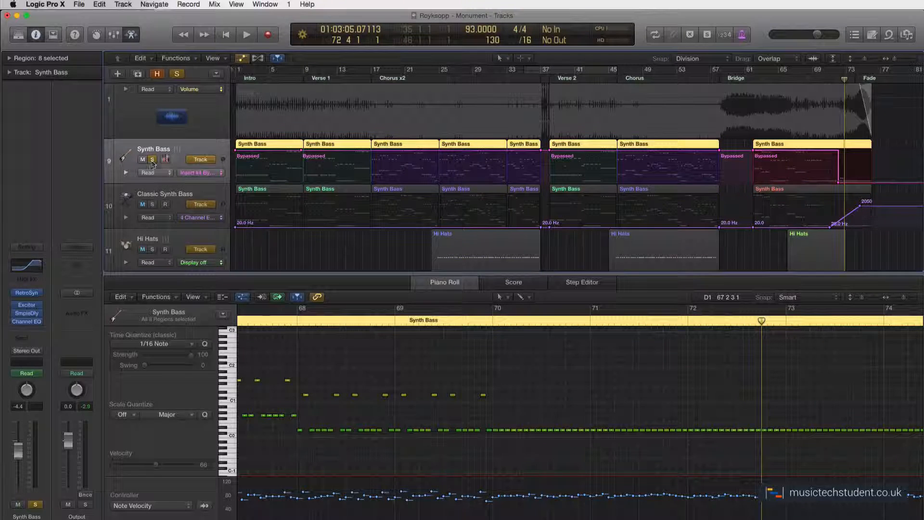
{"action": "left_click", "coordinate": [830, 80]}
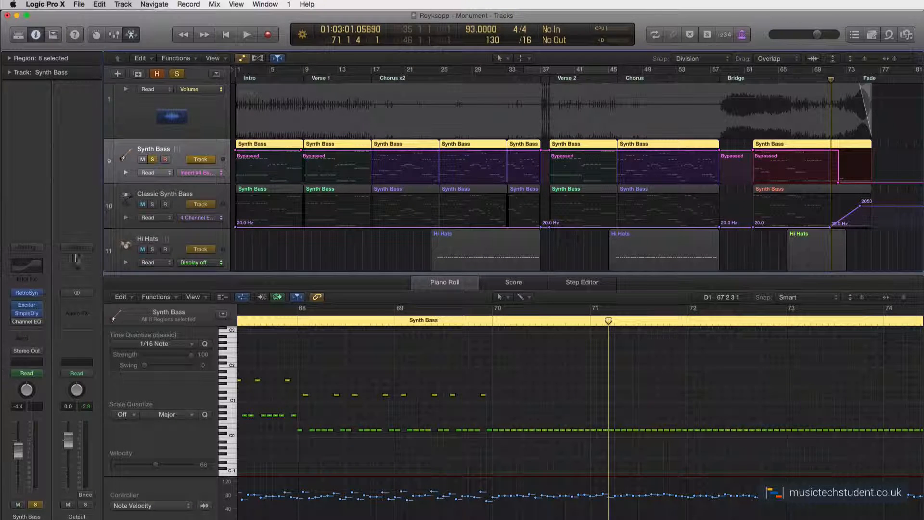
{"action": "key", "text": "space"}
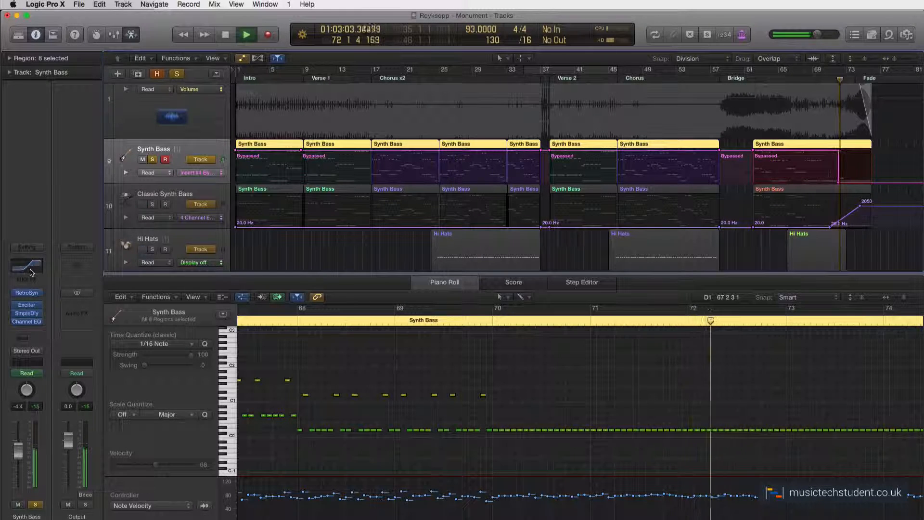
{"action": "key", "text": "space"}
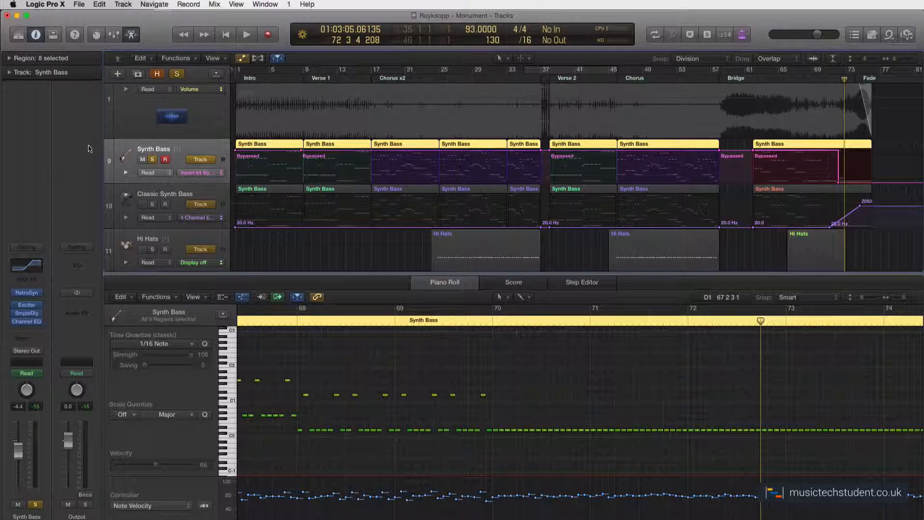
Unsolo Synth Bass, solo and select the Classic Synth Bass track, and play it from bar 71.
{"action": "left_click", "coordinate": [152, 161]}
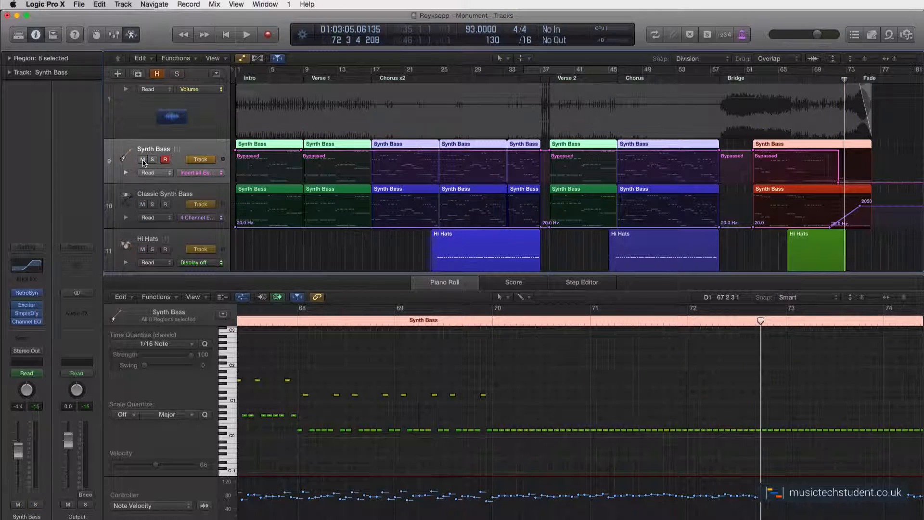
{"action": "left_click", "coordinate": [152, 204]}
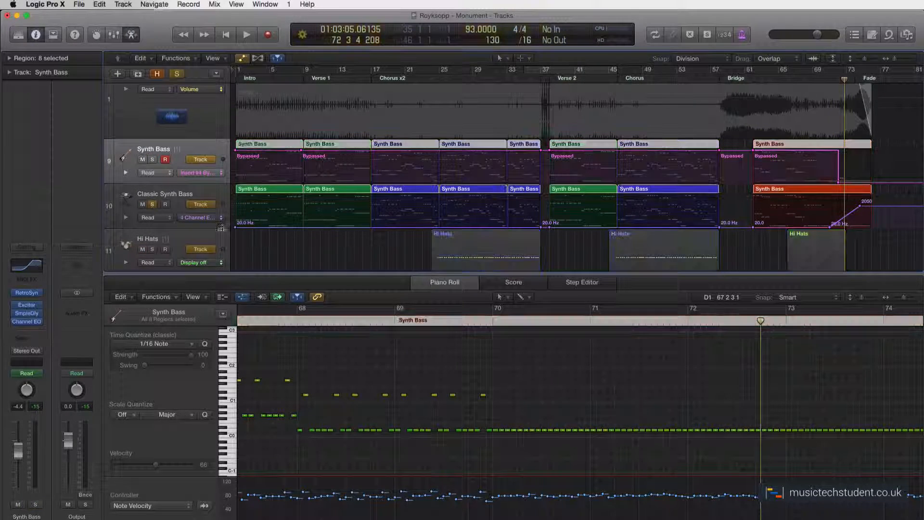
{"action": "left_click", "coordinate": [221, 204]}
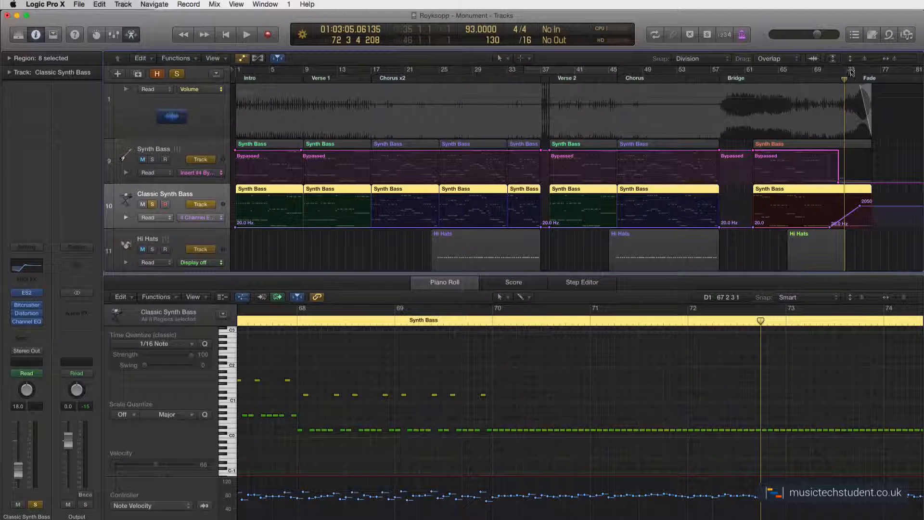
{"action": "mouse_move", "coordinate": [843, 78]}
{"action": "left_mouse_down"}
{"action": "mouse_move", "coordinate": [826, 79]}
{"action": "mouse_move", "coordinate": [855, 78]}
{"action": "left_mouse_up"}
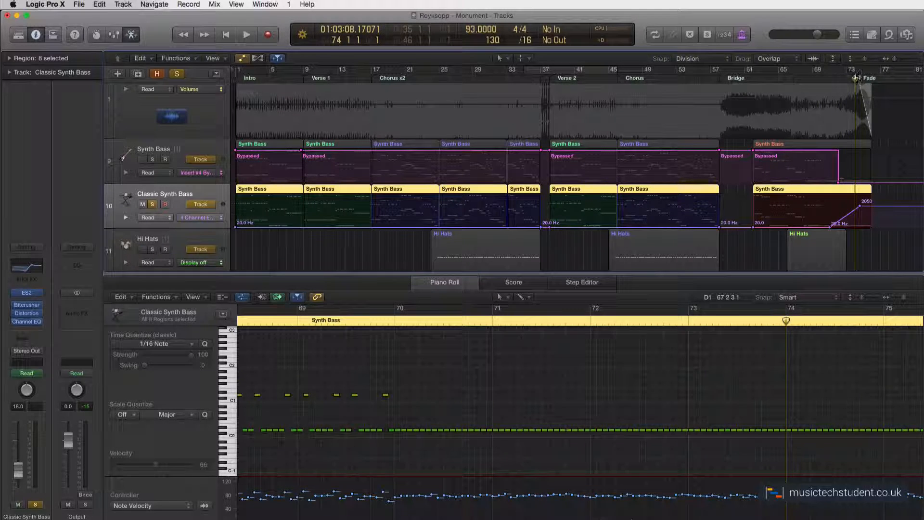
{"action": "scroll", "coordinate": [838, 198], "scroll_direction": "right", "scroll_amount": 3}
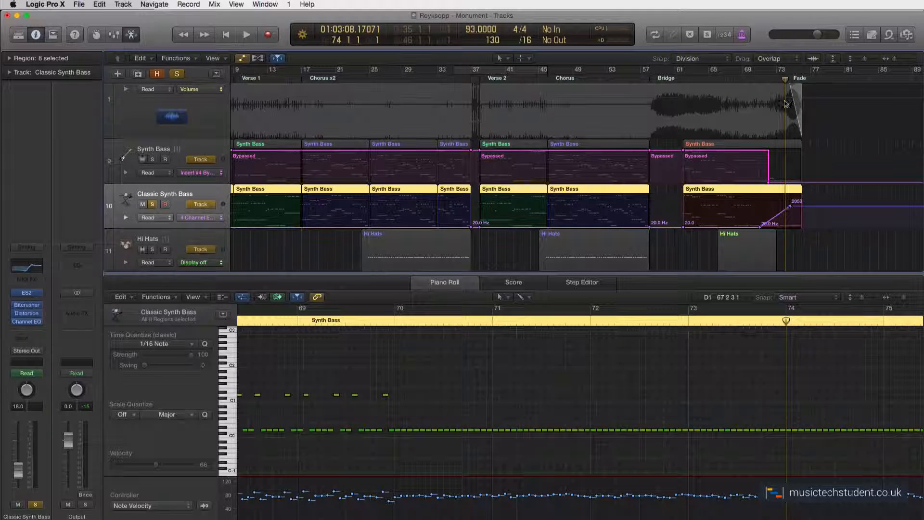
{"action": "left_click", "coordinate": [759, 80]}
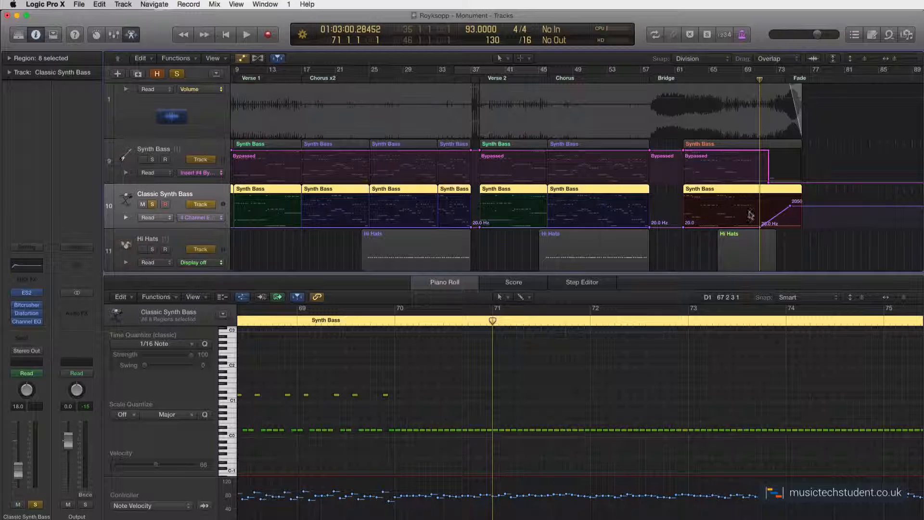
{"action": "key", "text": "space"}
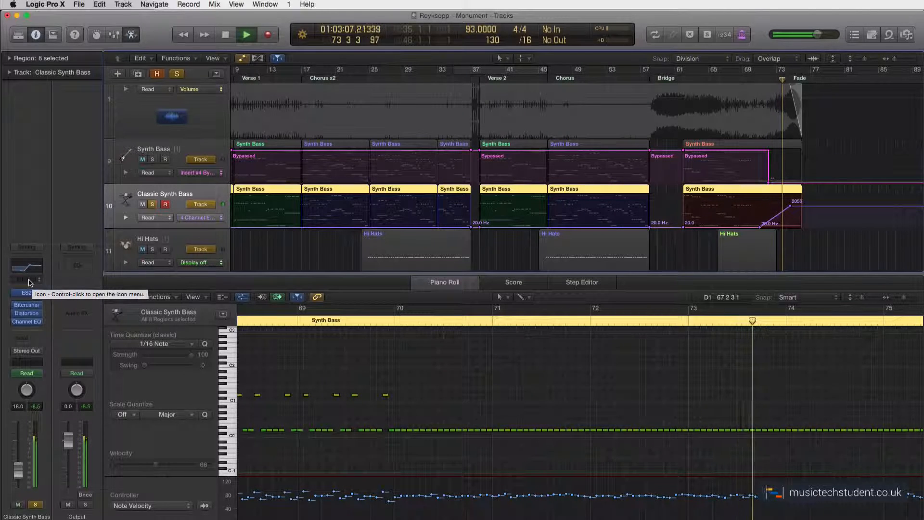
{"action": "key", "text": "space"}
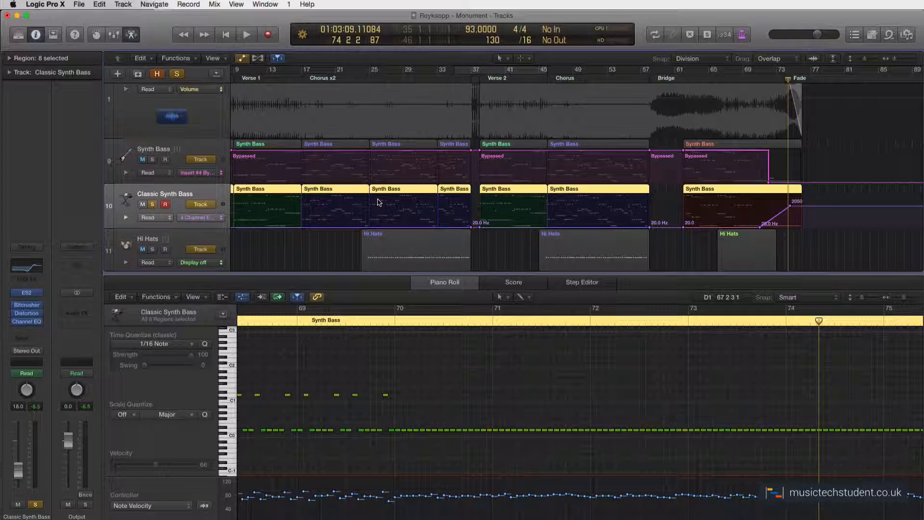
Hide automation, return the playhead to the start, and unsolo the Classic Synth Bass track.
{"action": "scroll", "coordinate": [489, 218], "scroll_direction": "left", "scroll_amount": 3}
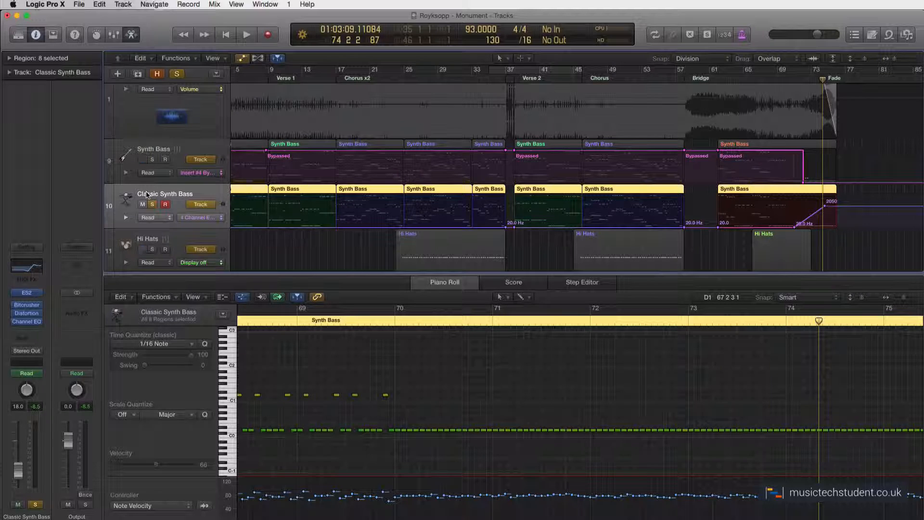
{"action": "left_click", "coordinate": [164, 203]}
{"action": "key", "text": "a"}
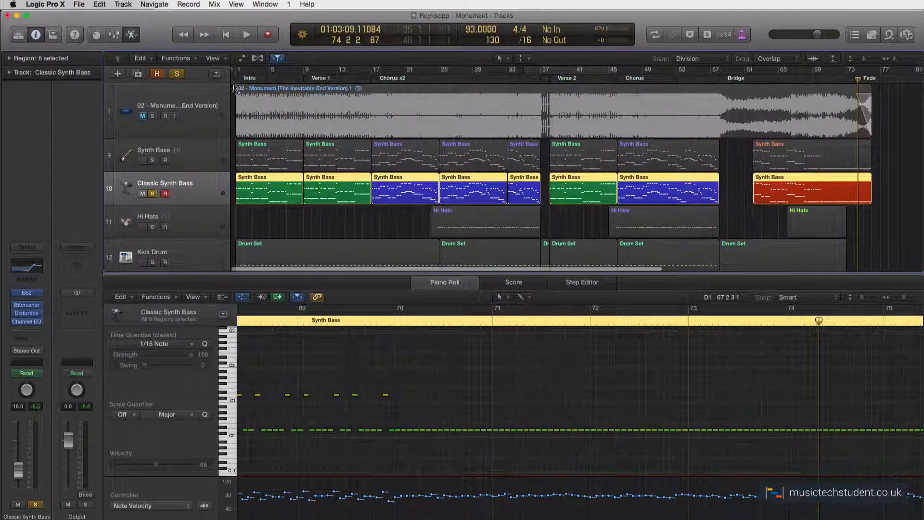
{"action": "key", "text": "Return"}
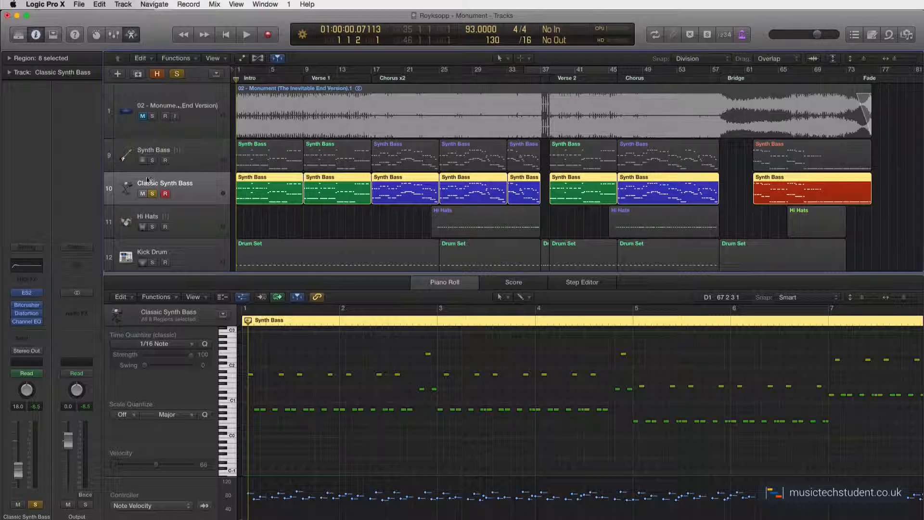
{"action": "left_click", "coordinate": [152, 194]}
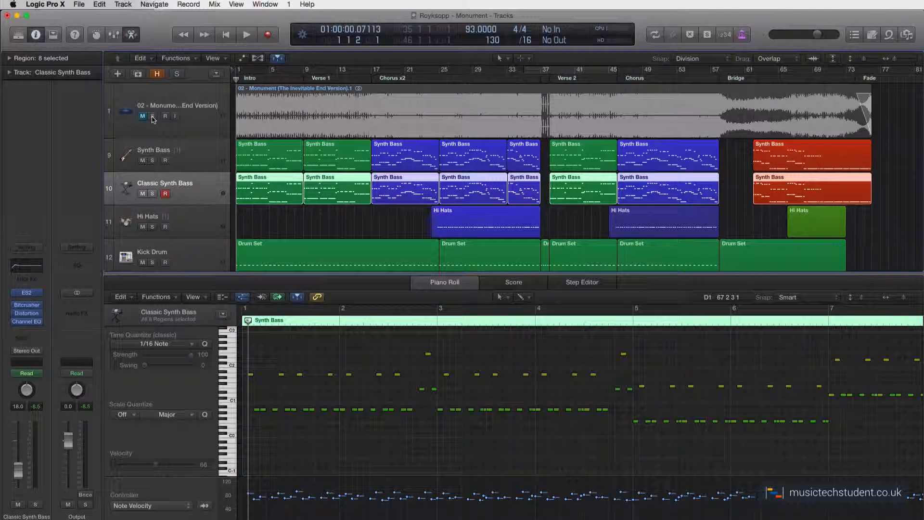
Solo the original Monument audio track and play it from the beginning.
{"action": "left_click", "coordinate": [152, 116]}
{"action": "key", "text": "space"}
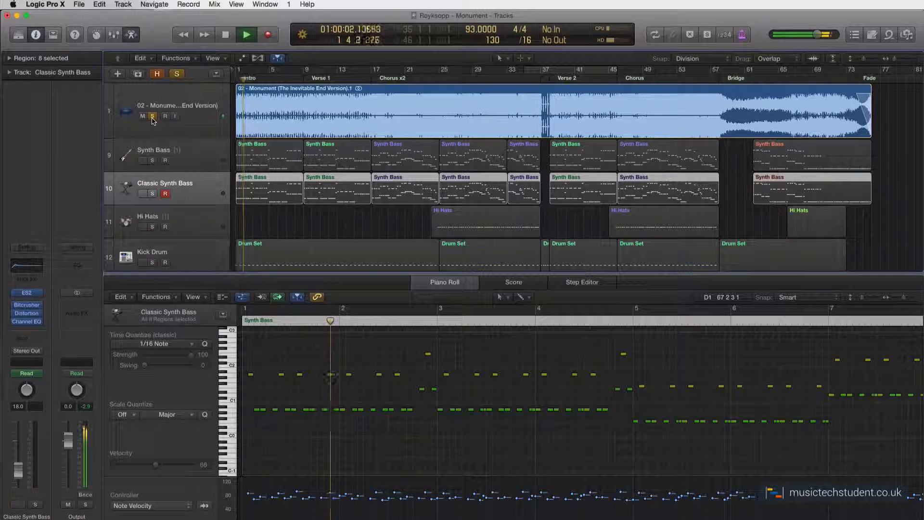
{"action": "key", "text": "space"}
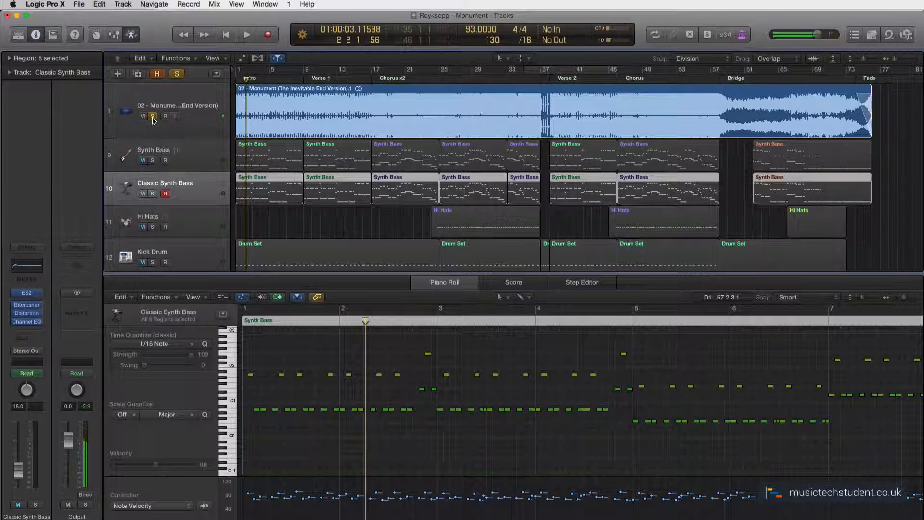
Unsolo and mute the original Monument track, return to the start, and play the recreated arrangement.
{"action": "left_click", "coordinate": [152, 116]}
{"action": "left_click", "coordinate": [236, 79]}
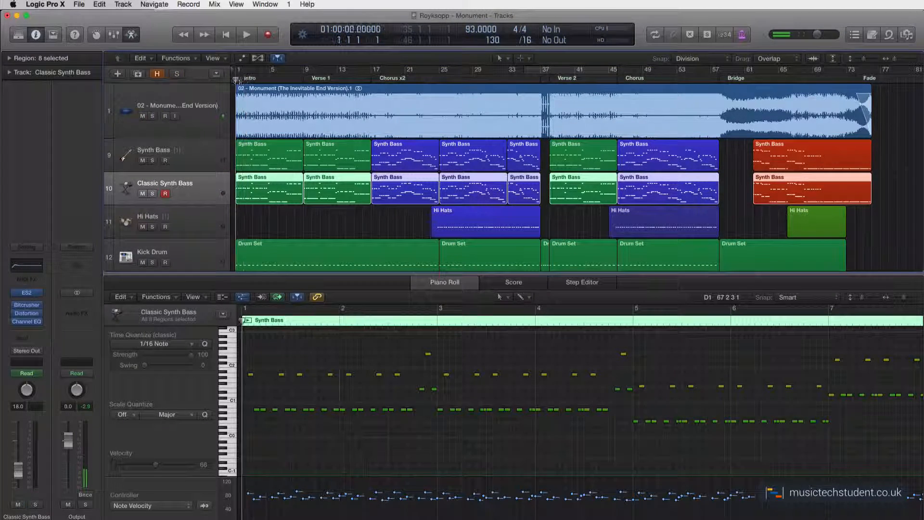
{"action": "left_click", "coordinate": [142, 116]}
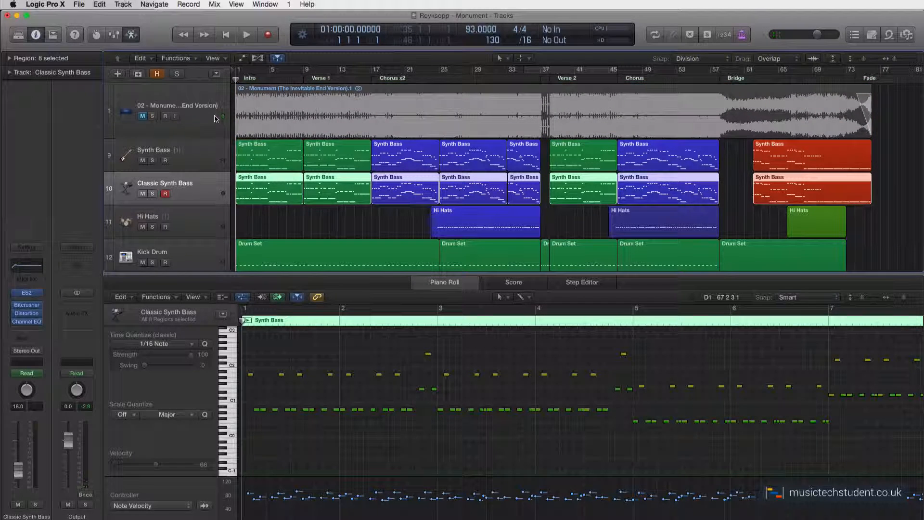
{"action": "key", "text": "space"}
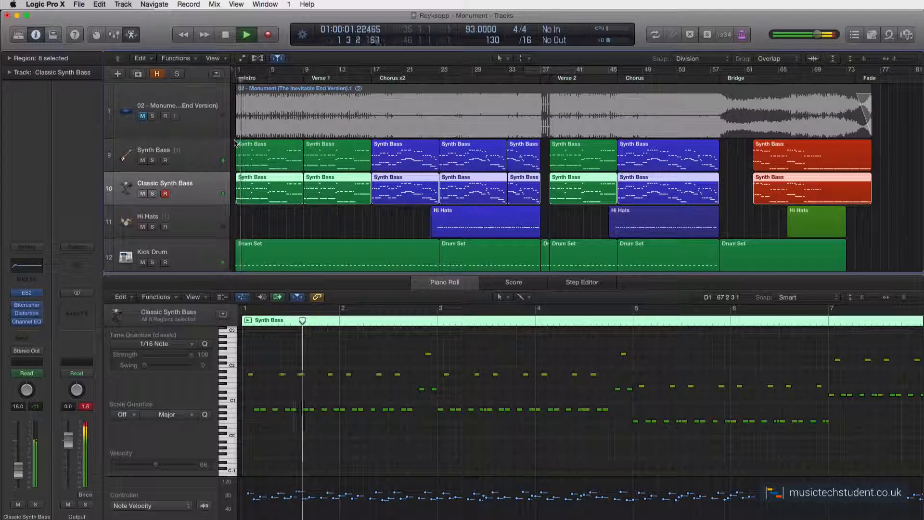
{"action": "key", "text": "space"}
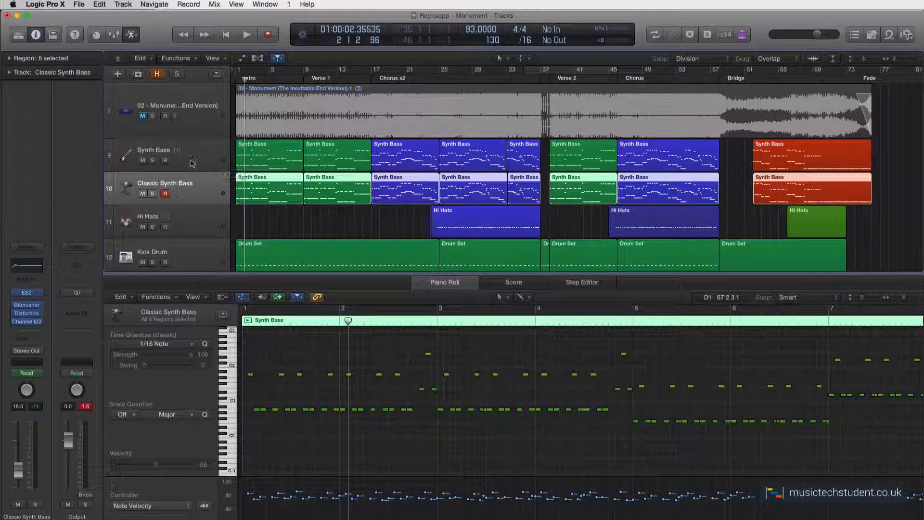
Solo the Synth Bass track and play it from the start.
{"action": "left_click", "coordinate": [153, 161]}
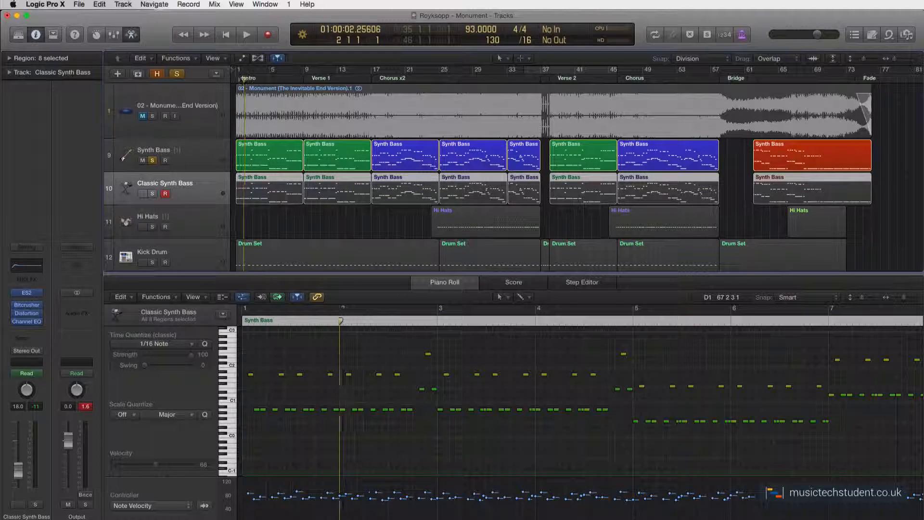
{"action": "key", "text": "space"}
{"action": "key", "text": "space"}
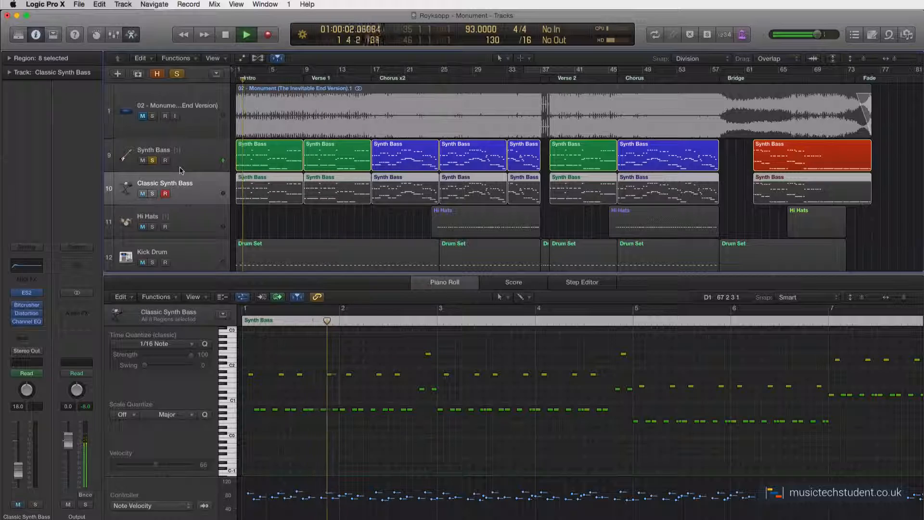
{"action": "key", "text": "space"}
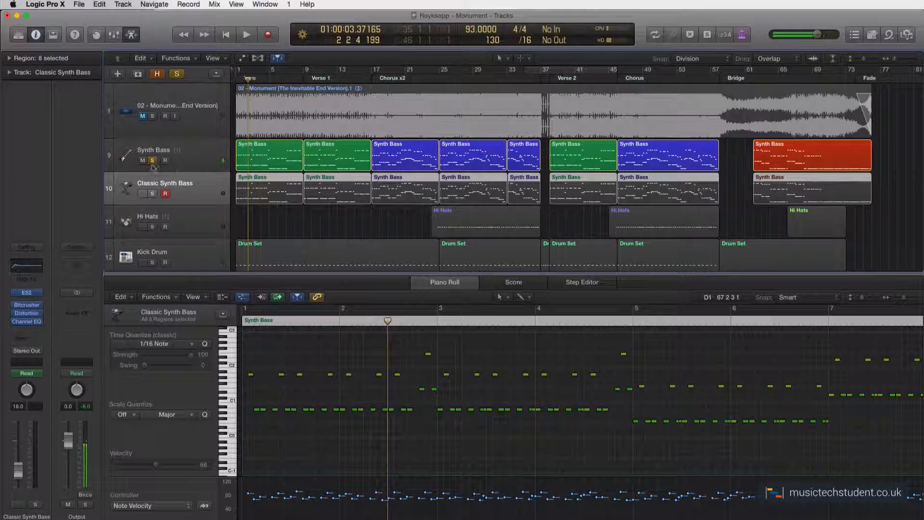
Unsolo Synth Bass, solo Classic Synth Bass, and play it from the start.
{"action": "left_click", "coordinate": [152, 160]}
{"action": "left_click", "coordinate": [152, 194]}
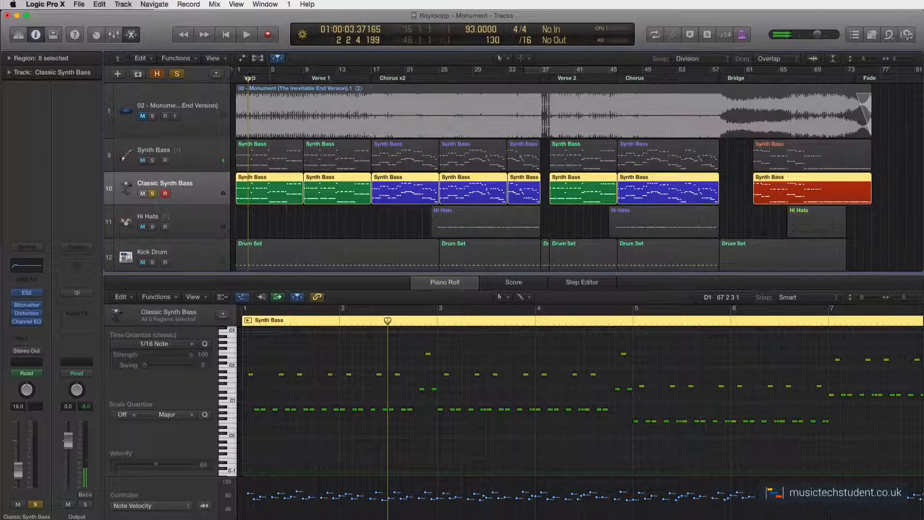
{"action": "left_click_drag", "start_coordinate": [247, 79], "coordinate": [225, 79]}
{"action": "key", "text": "space"}
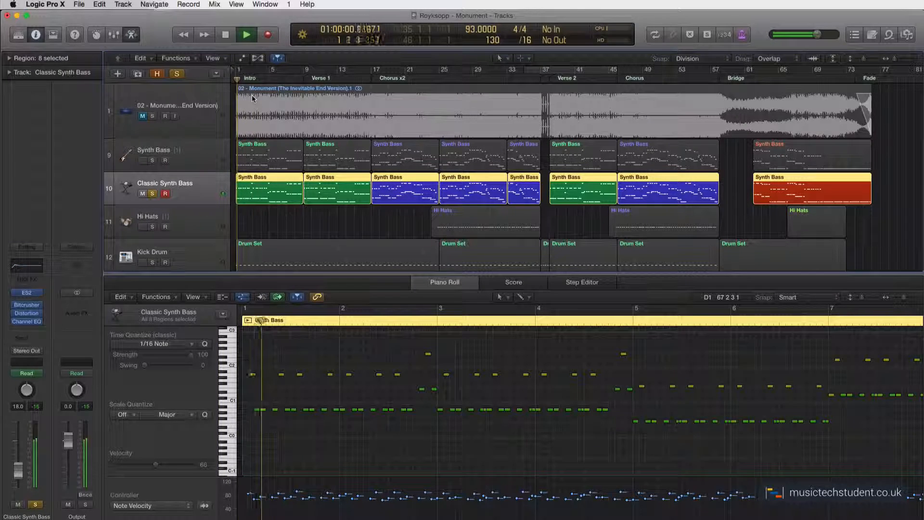
Solo Synth Bass as well, select its track, and stop playback.
{"action": "left_click", "coordinate": [153, 161]}
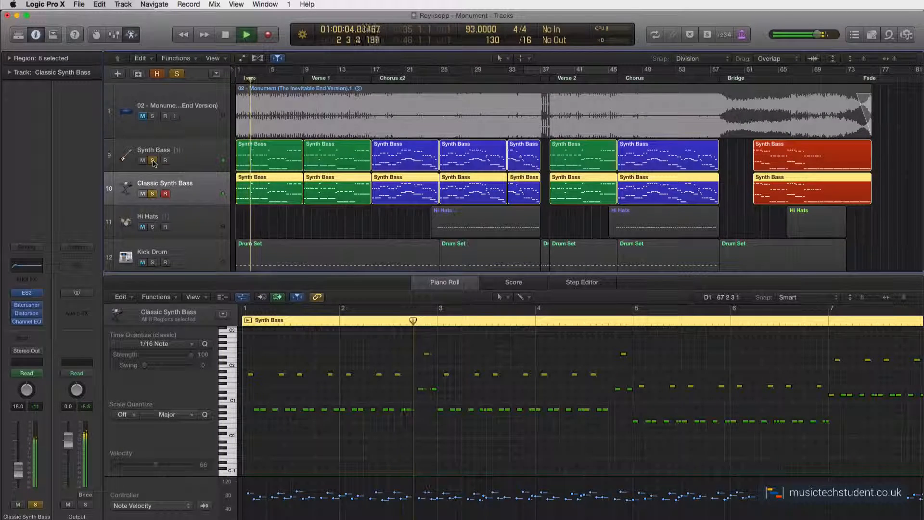
{"action": "left_click", "coordinate": [189, 161]}
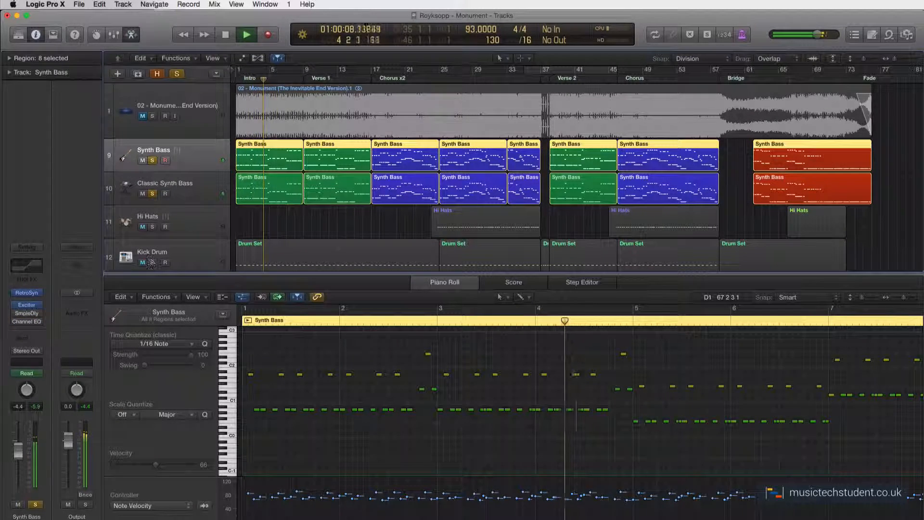
{"action": "key", "text": "space"}
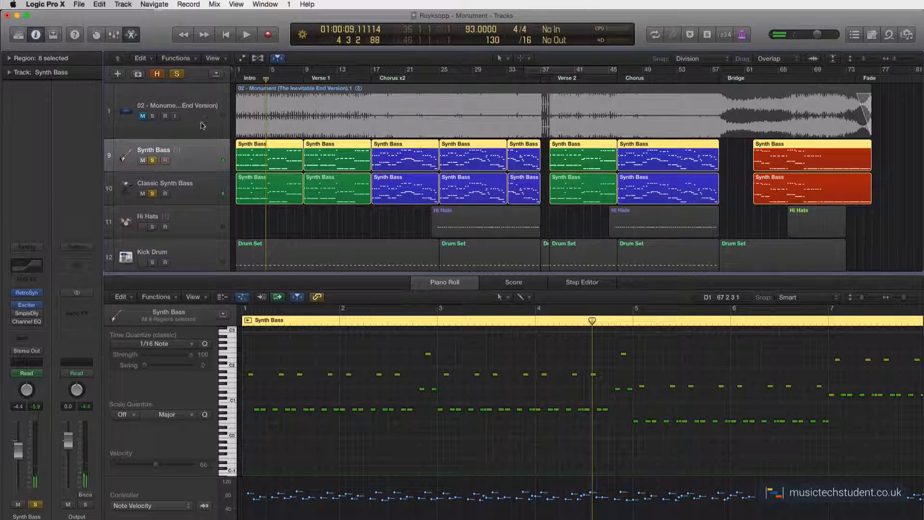
Unsolo both bass tracks and select the Synth Bass track.
{"action": "left_click", "coordinate": [152, 160]}
{"action": "left_click", "coordinate": [153, 194]}
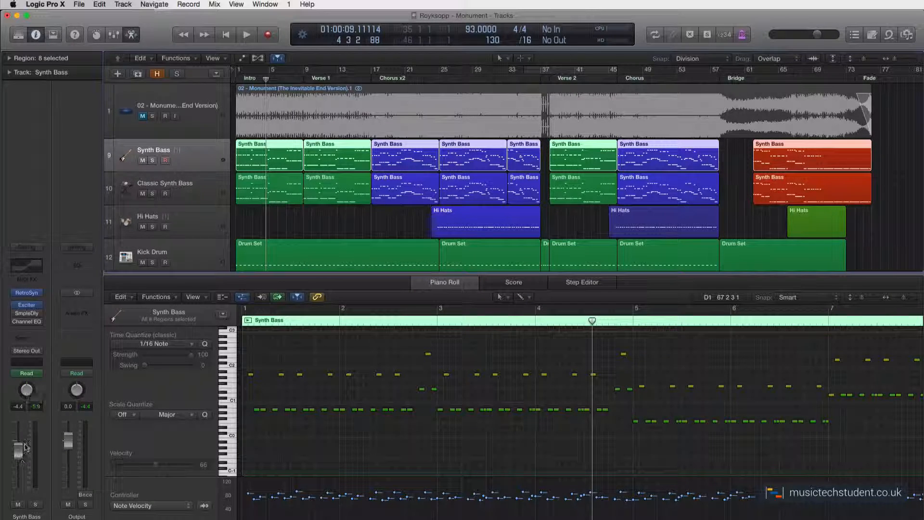
{"action": "left_click", "coordinate": [197, 189]}
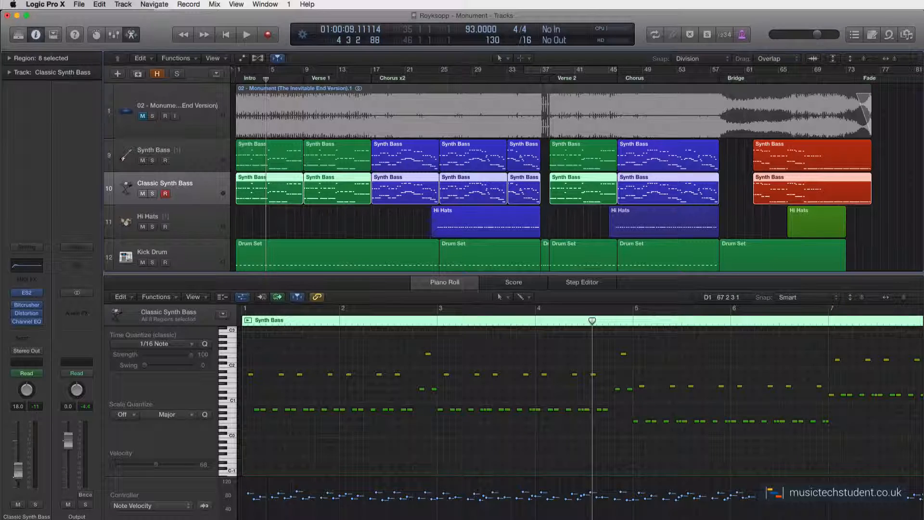
{"action": "key", "text": "Up"}
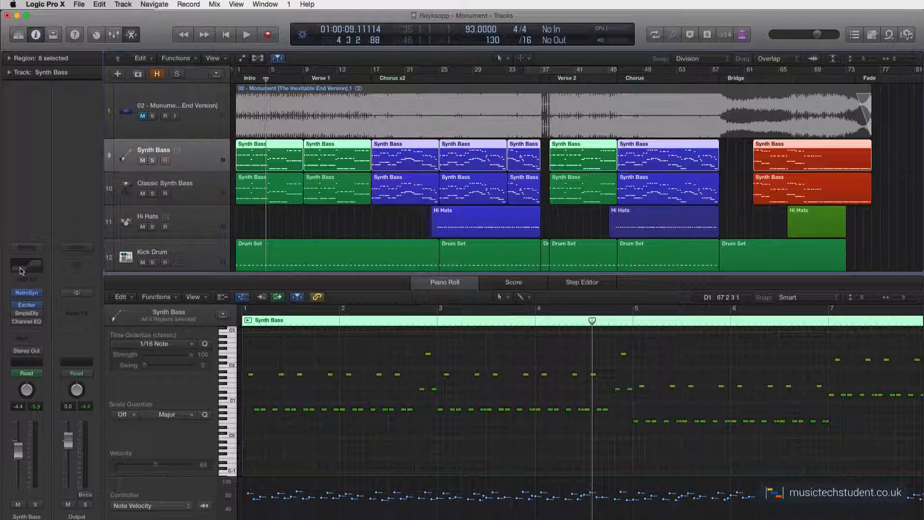
Open the Synth Bass track's Retro Synth instrument to inspect its Analog Funk patch, then close it.
{"action": "left_click", "coordinate": [27, 292]}
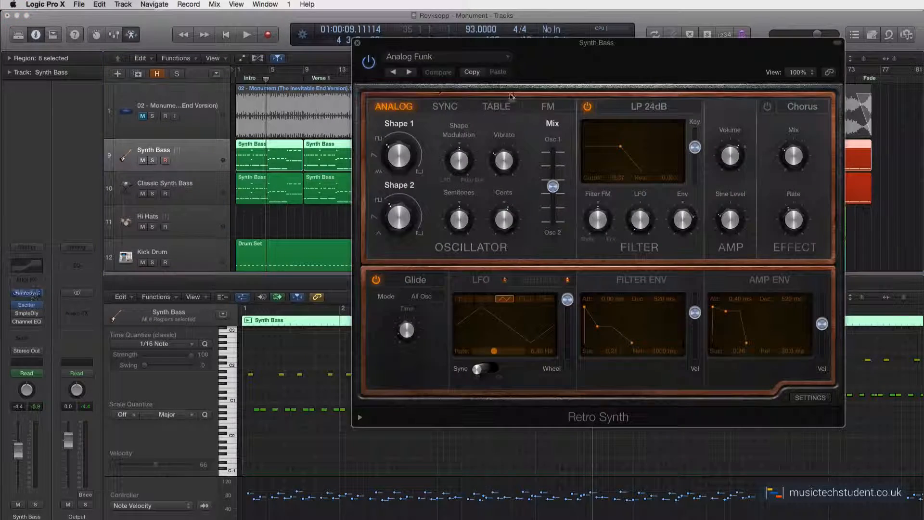
{"action": "left_click_drag", "start_coordinate": [532, 52], "coordinate": [469, 52]}
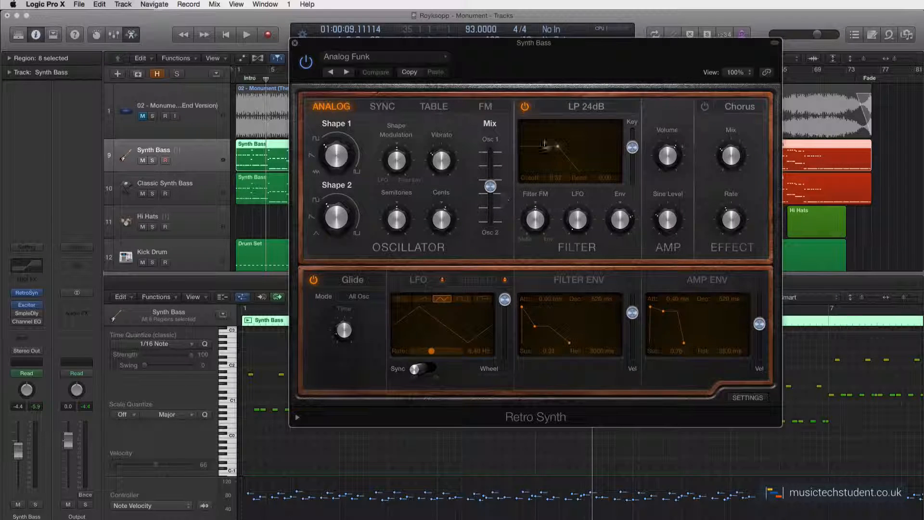
{"action": "left_click_drag", "start_coordinate": [565, 52], "coordinate": [533, 48]}
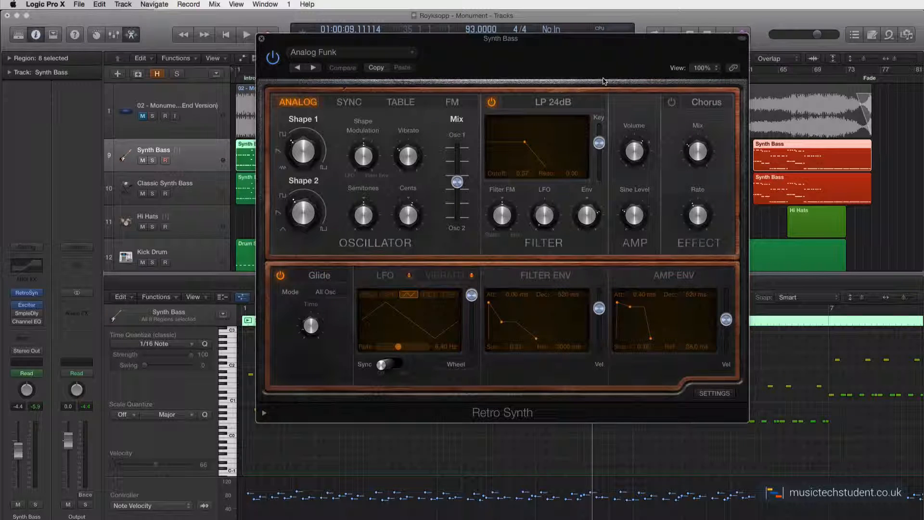
{"action": "mouse_move", "coordinate": [642, 159]}
{"action": "mouse_move", "coordinate": [600, 322]}
{"action": "left_click", "coordinate": [261, 39]}
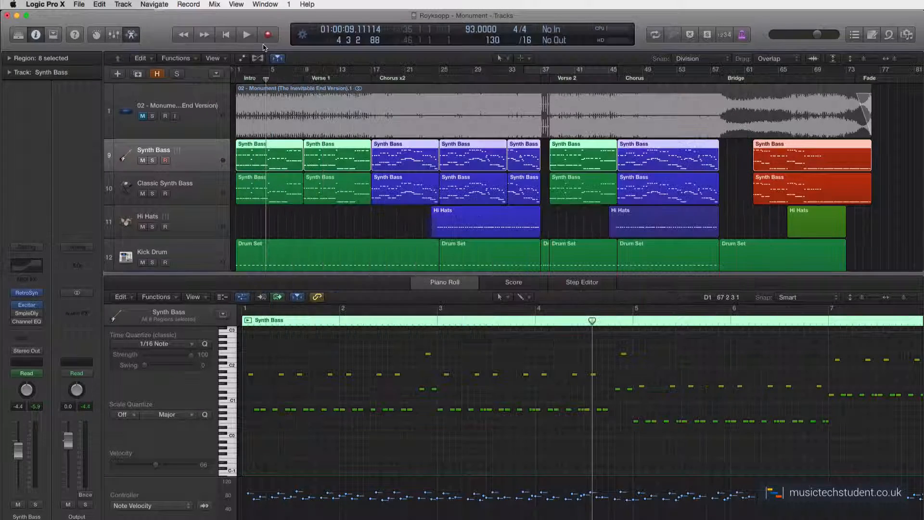
Select the Classic Synth Bass track, open its ES2 instrument to inspect the patch, then close it.
{"action": "left_click", "coordinate": [202, 195]}
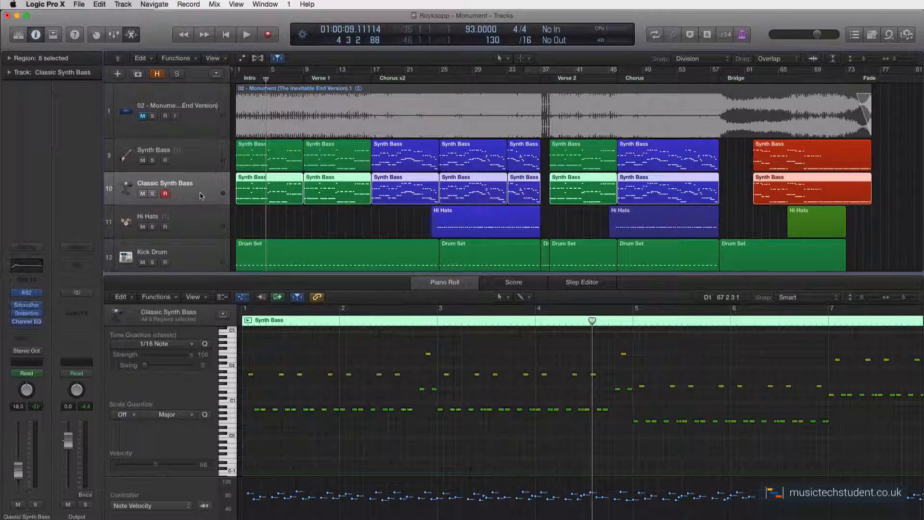
{"action": "left_click", "coordinate": [27, 297]}
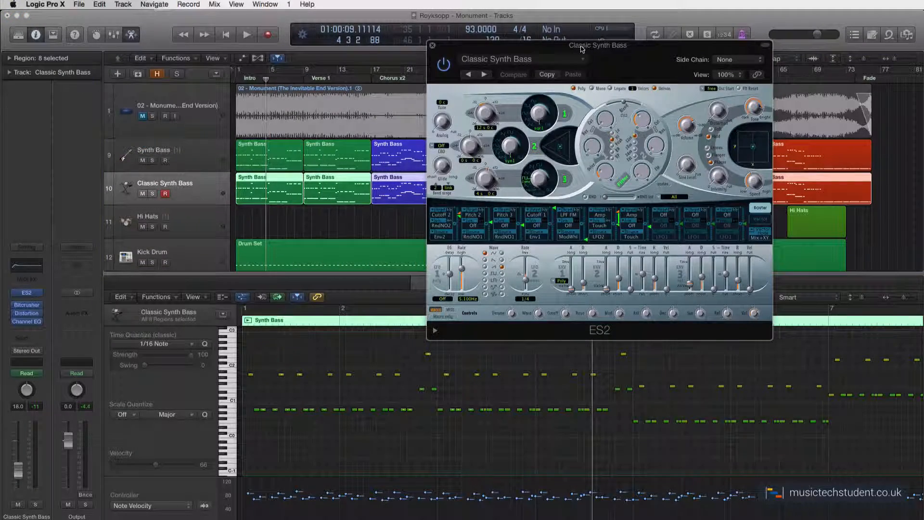
{"action": "left_click_drag", "start_coordinate": [582, 48], "coordinate": [505, 60]}
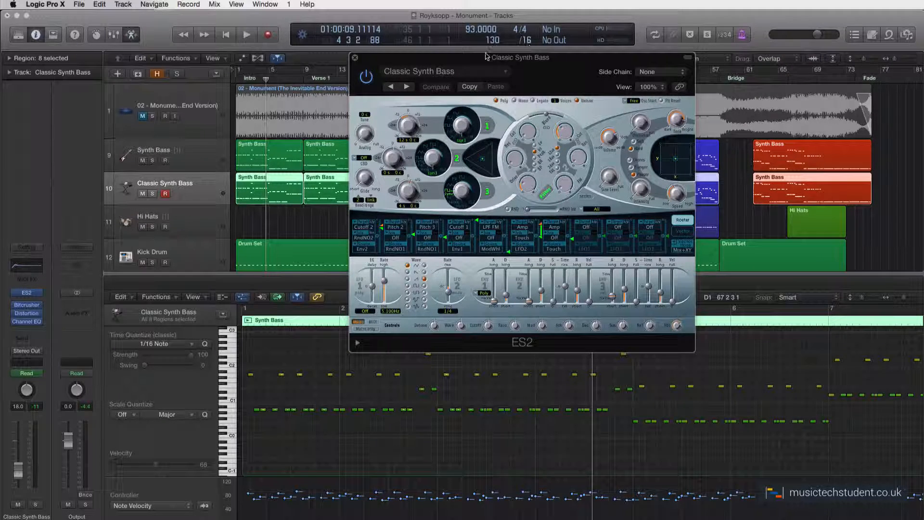
{"action": "left_click", "coordinate": [355, 58]}
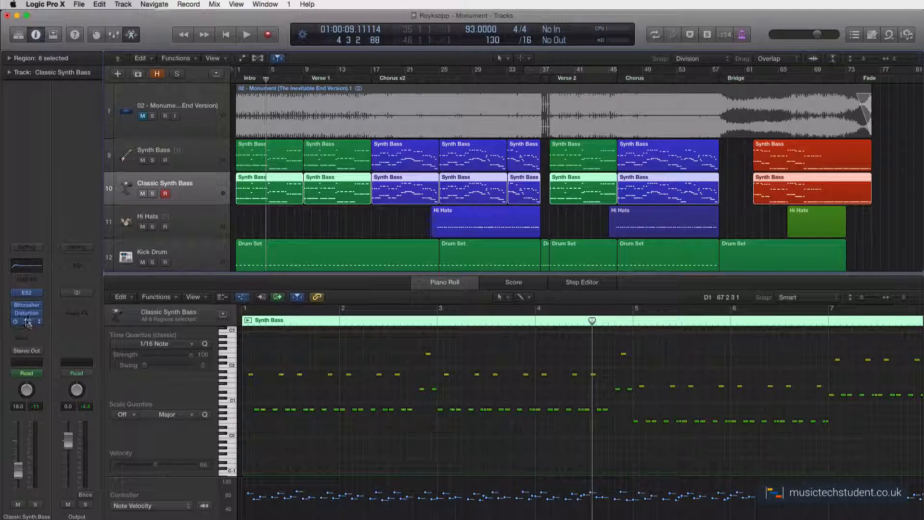
Open and close the Bitcrusher and Distortion effects on Classic Synth Bass to inspect their settings.
{"action": "left_click", "coordinate": [26, 305]}
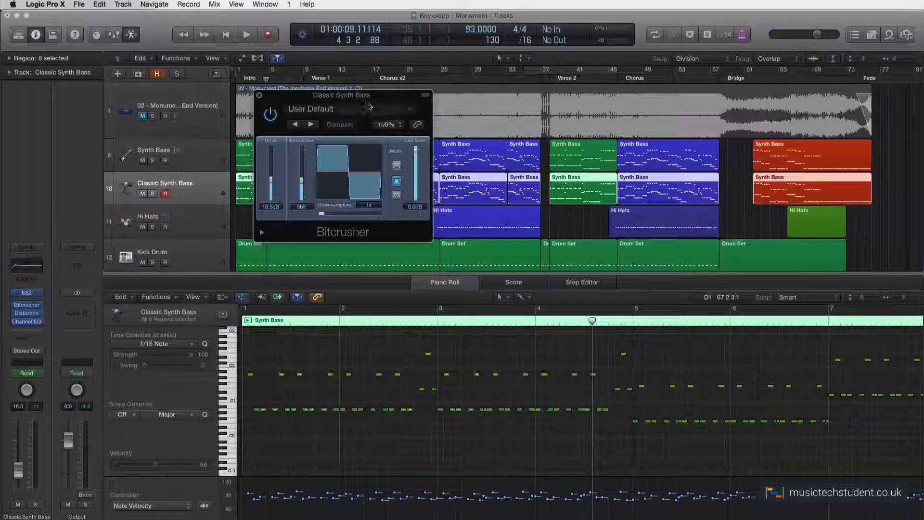
{"action": "left_click", "coordinate": [260, 98]}
{"action": "left_click", "coordinate": [26, 312]}
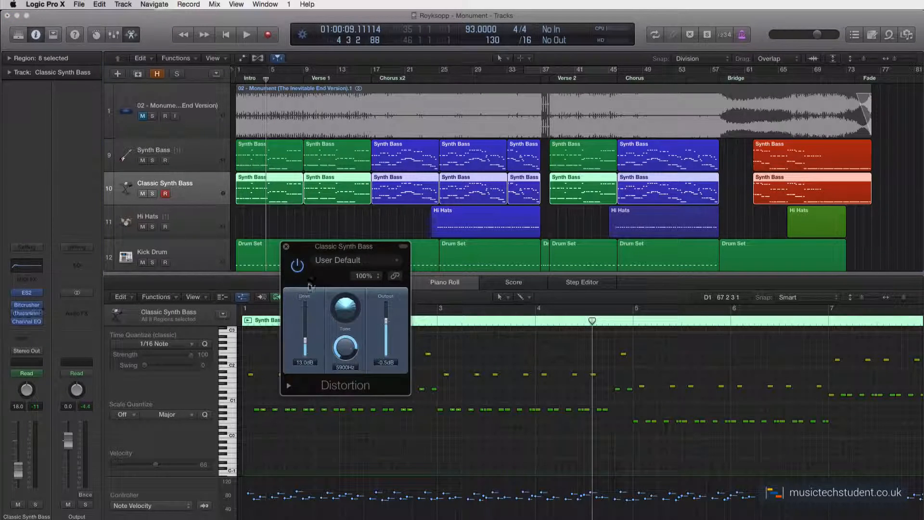
{"action": "left_click_drag", "start_coordinate": [317, 246], "coordinate": [255, 116]}
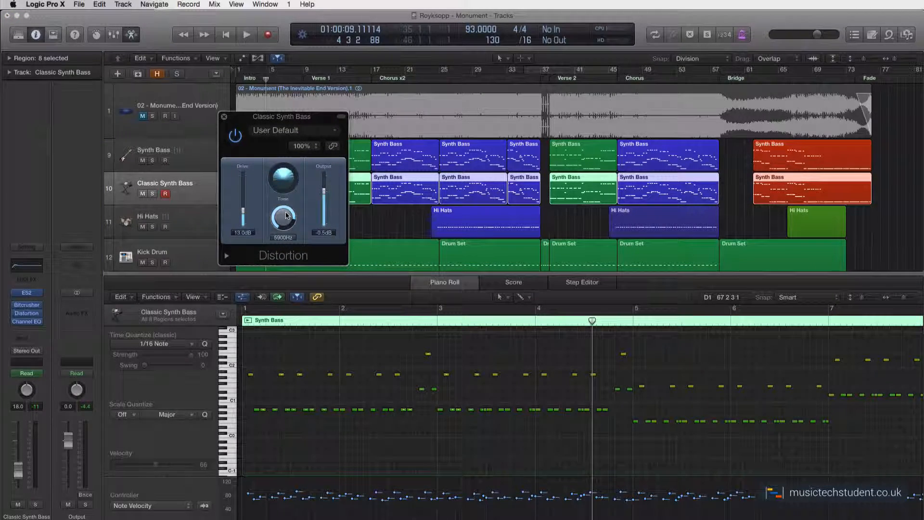
{"action": "left_click", "coordinate": [224, 116]}
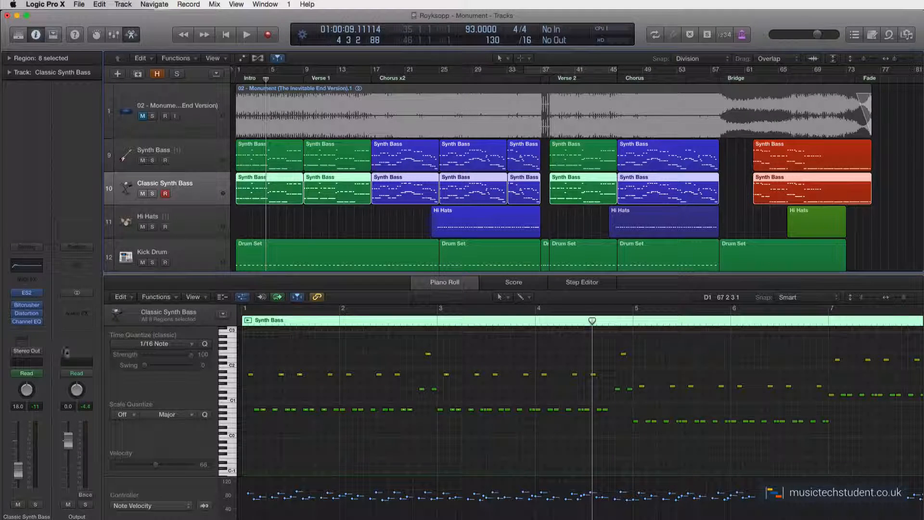